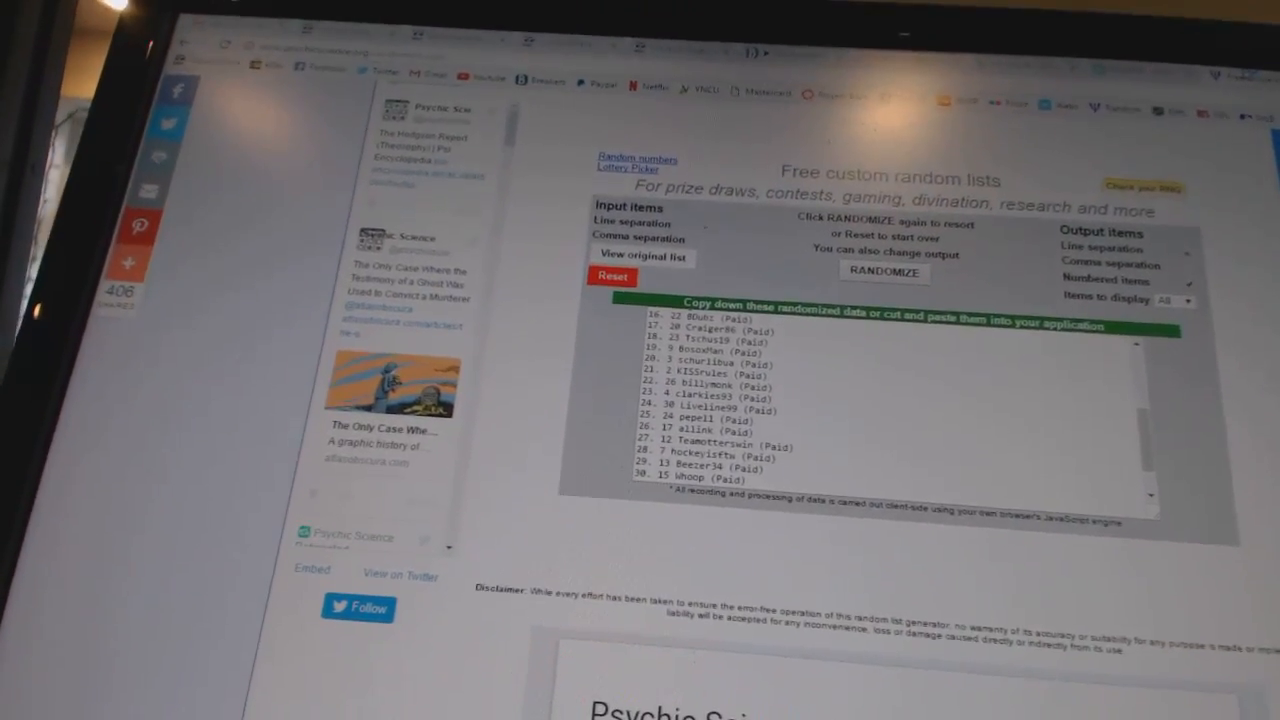
Reshuffle the 30 participant names into a new random numbered order
{"action": "left_click", "coordinate": [912, 240]}
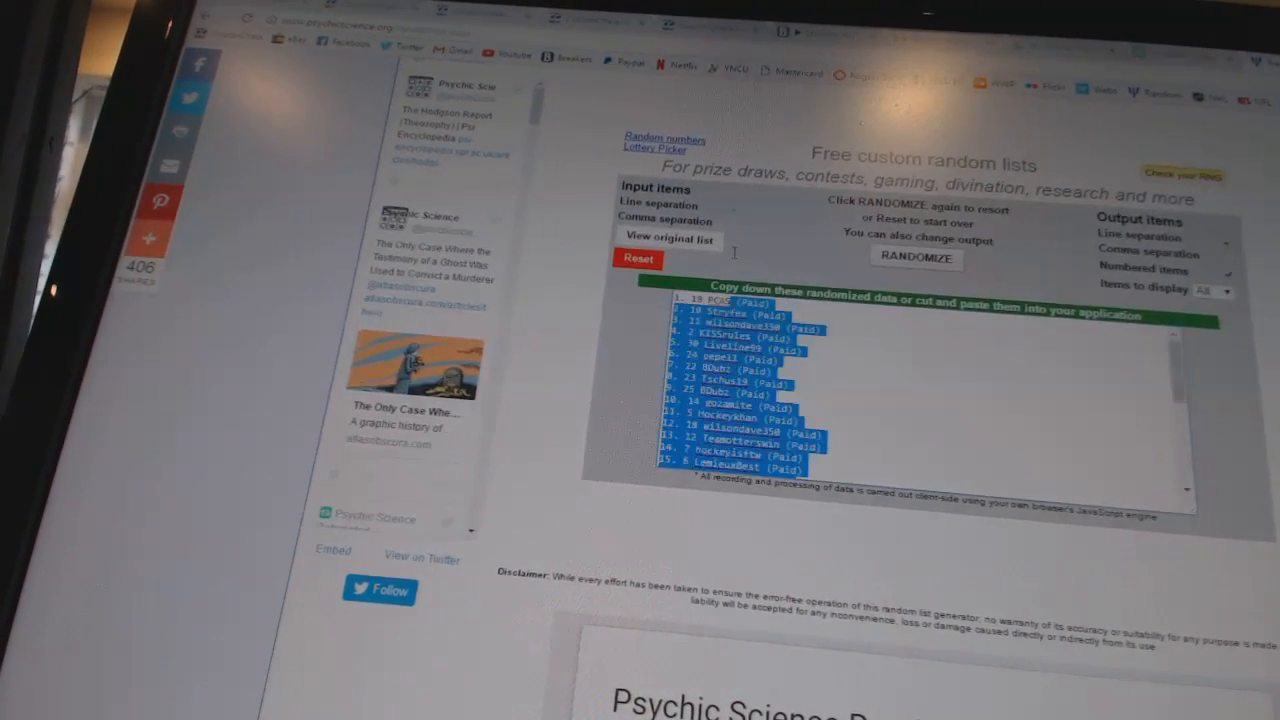
Copy the shuffled names, then reshuffle the hockey teams and select the new list starting with Minnesota
{"action": "right_click", "coordinate": [730, 330]}
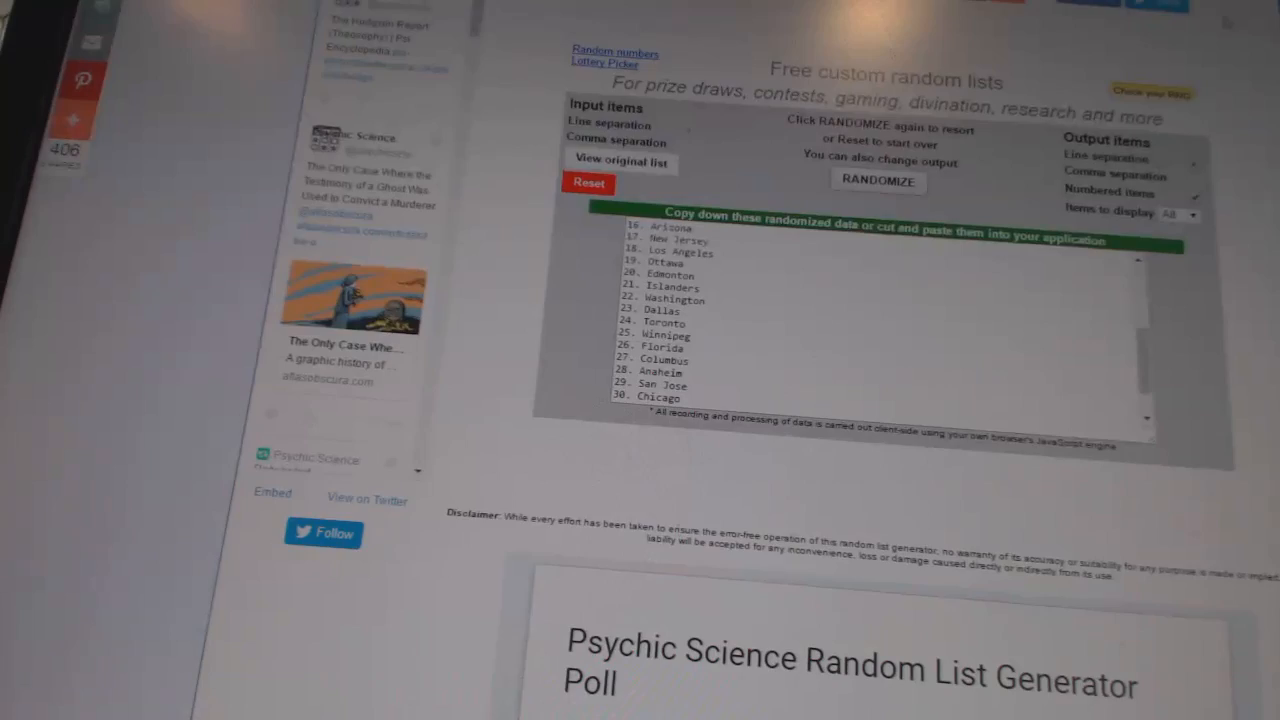
{"action": "left_click", "coordinate": [885, 192]}
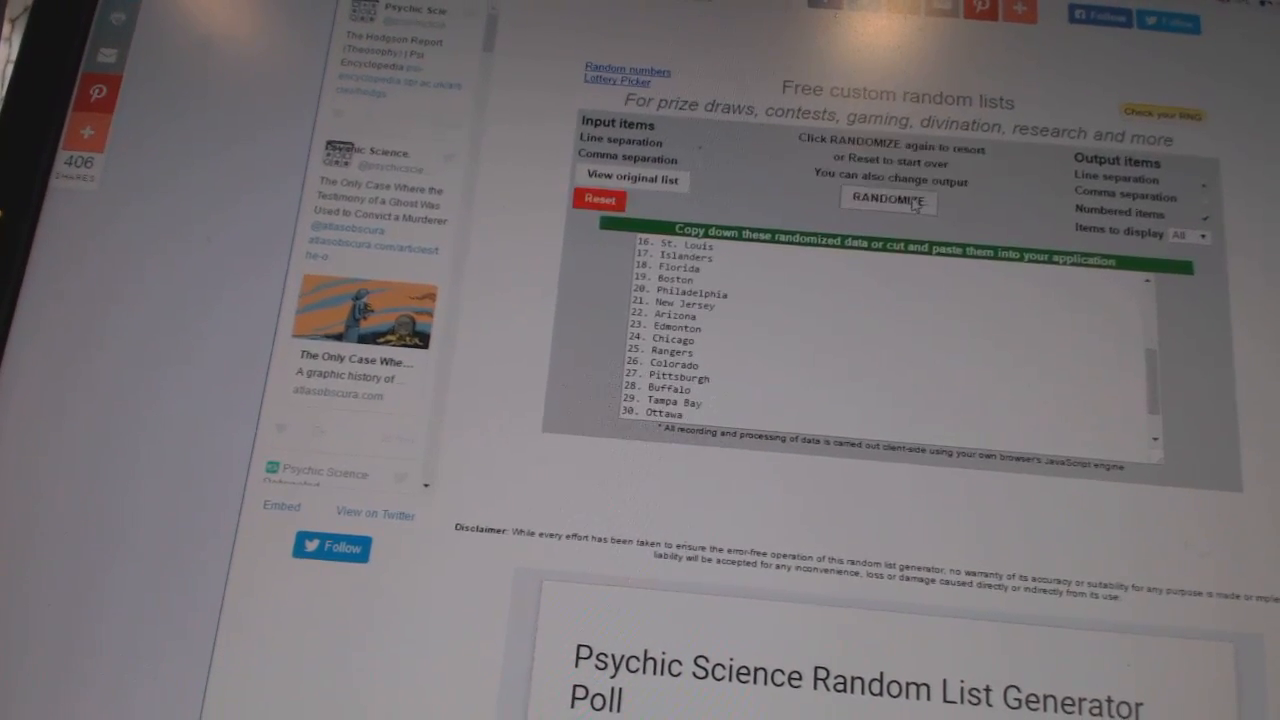
{"action": "left_click_drag", "start_coordinate": [720, 430], "coordinate": [680, 265]}
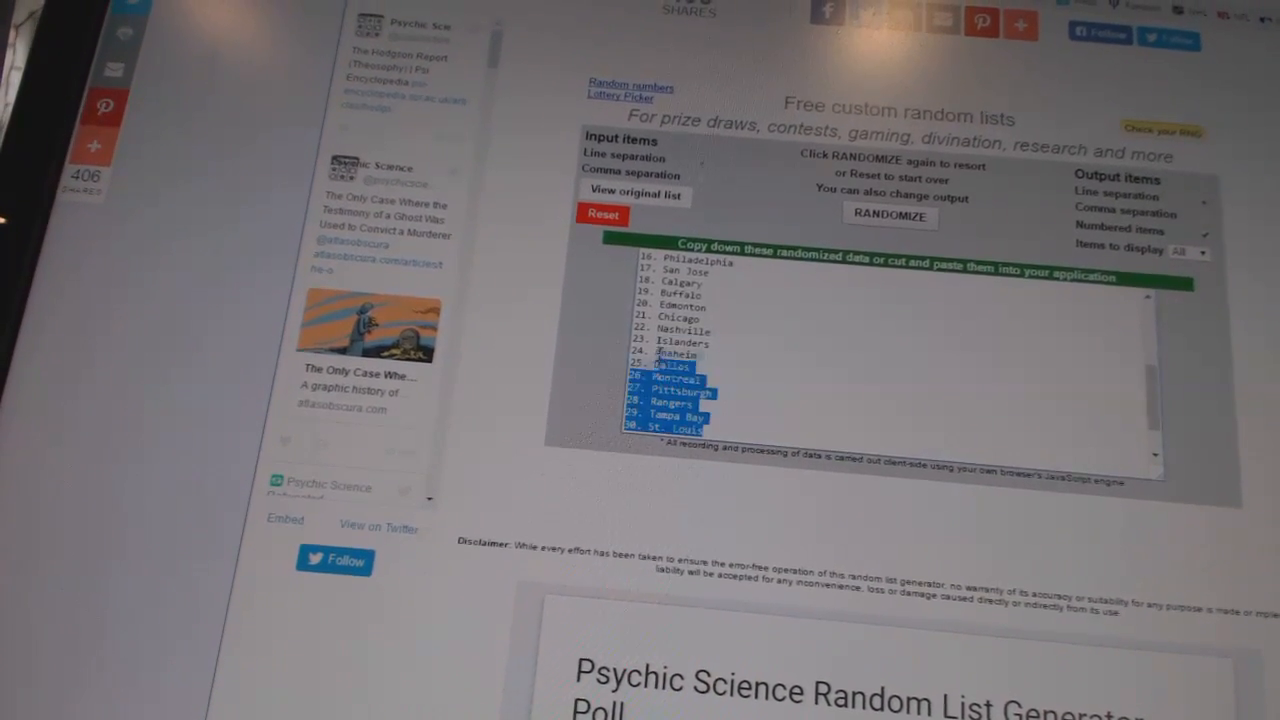
{"action": "right_click", "coordinate": [680, 308]}
Copy the shuffled team list, Minnesota through St. Louis, for pasting beside the names
{"action": "left_click", "coordinate": [715, 338]}
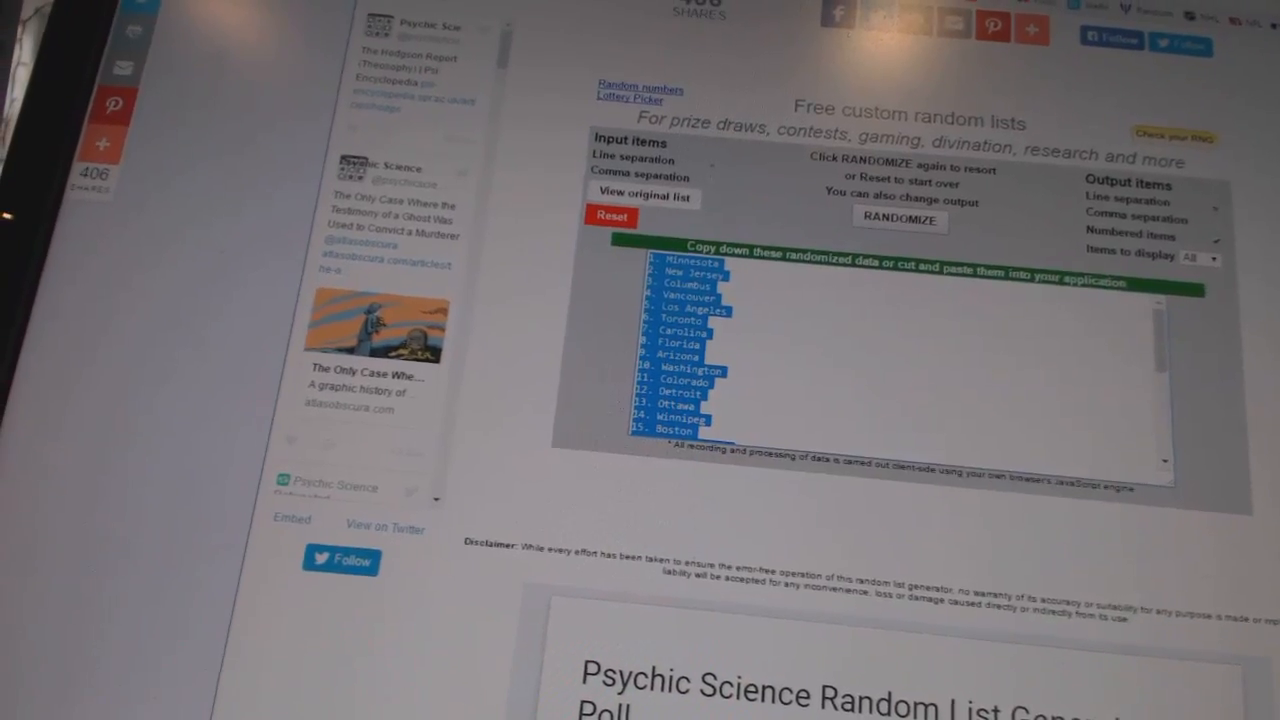